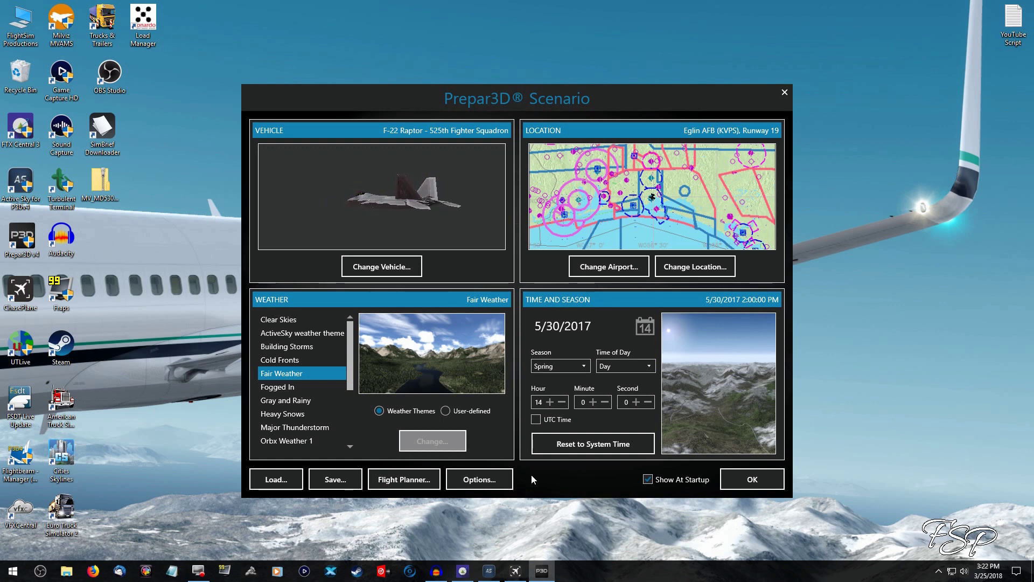
# Step: Open the Flight Planner and bring up the list of saved flight plans to load
pyautogui.click(410, 479)
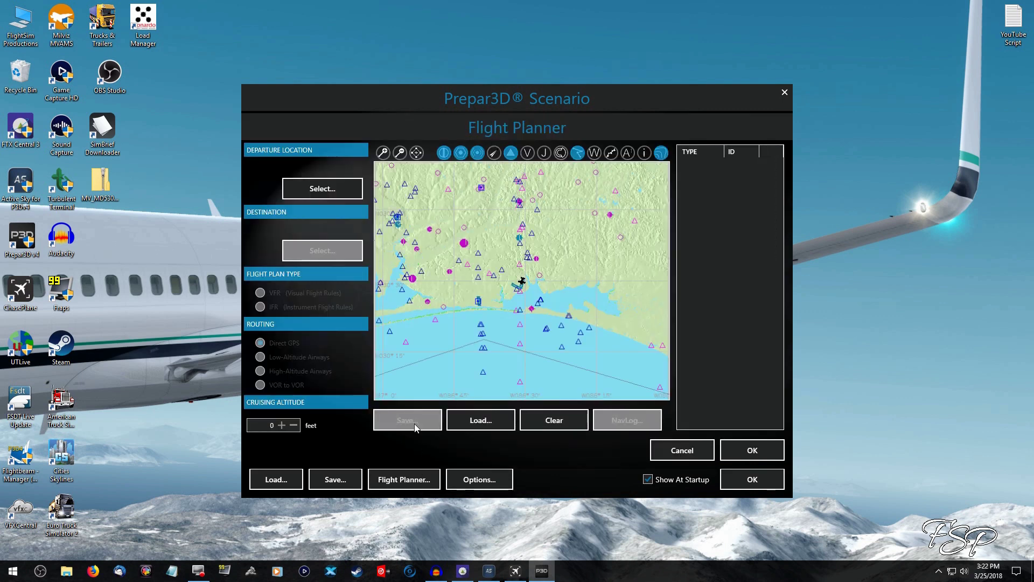
pyautogui.click(471, 426)
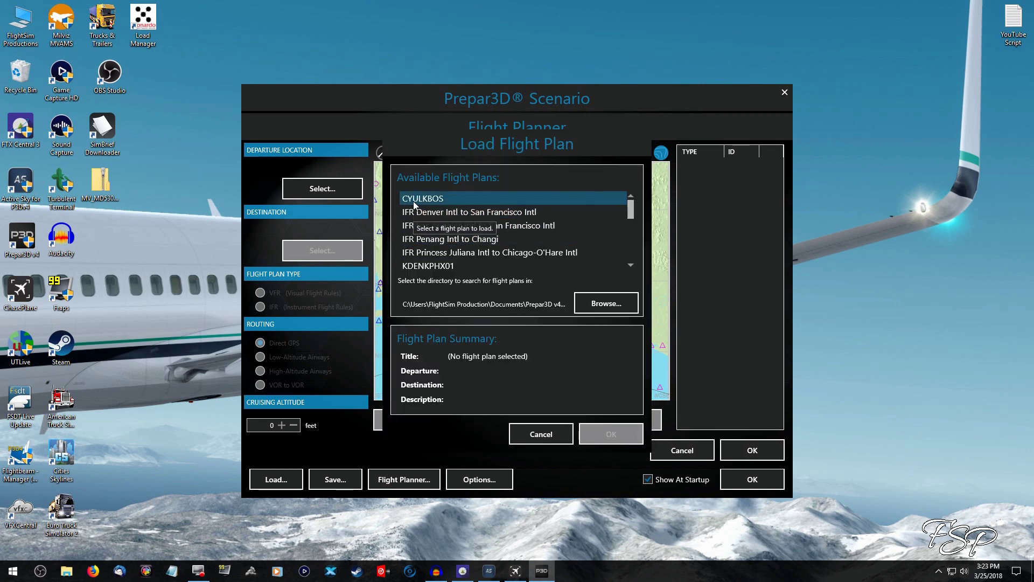
# Step: Load the CYULKBOS flight plan and move the aircraft to its Montreal (CYUL) departure gate
pyautogui.click(415, 204)
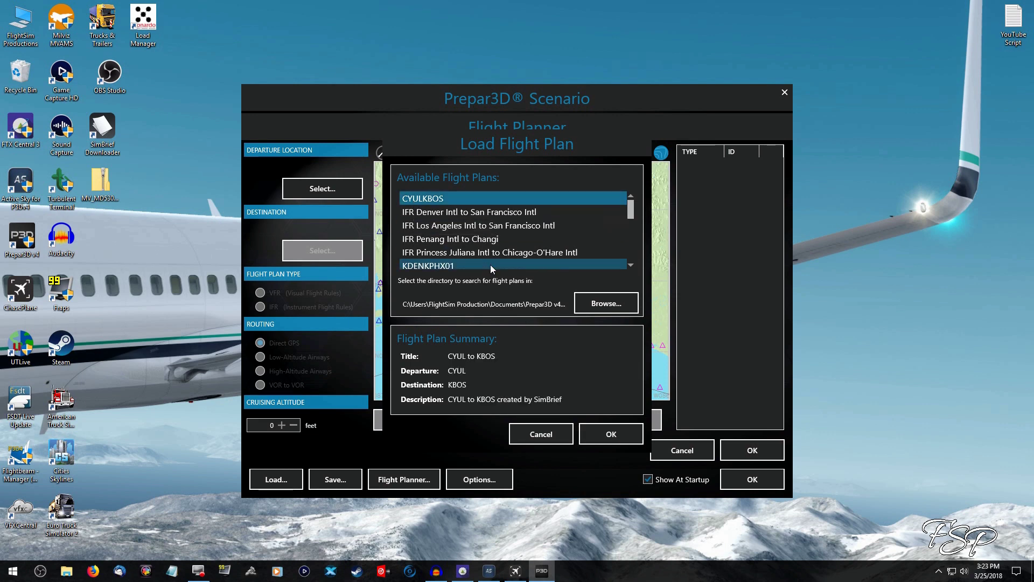
pyautogui.click(607, 440)
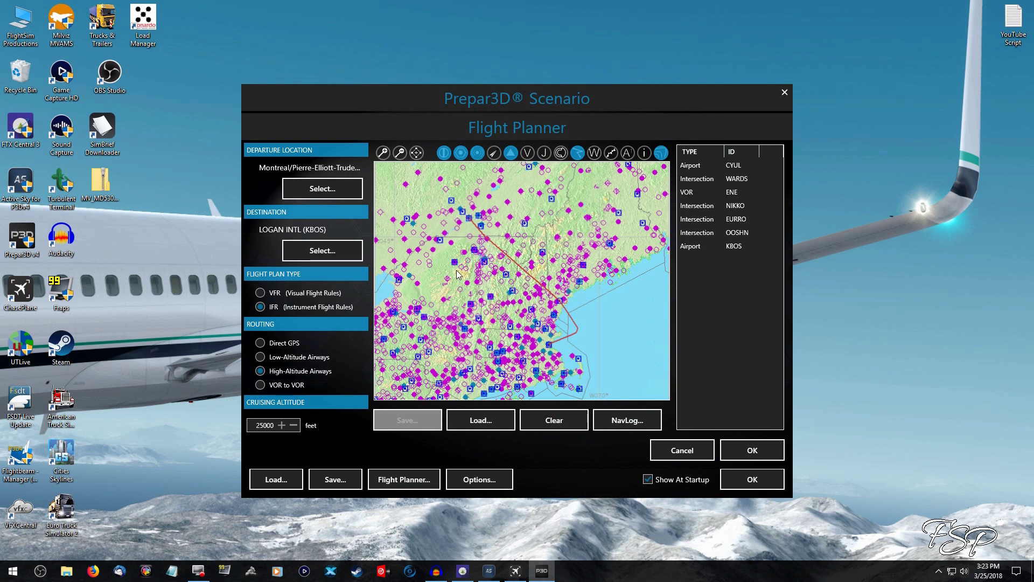
pyautogui.click(737, 448)
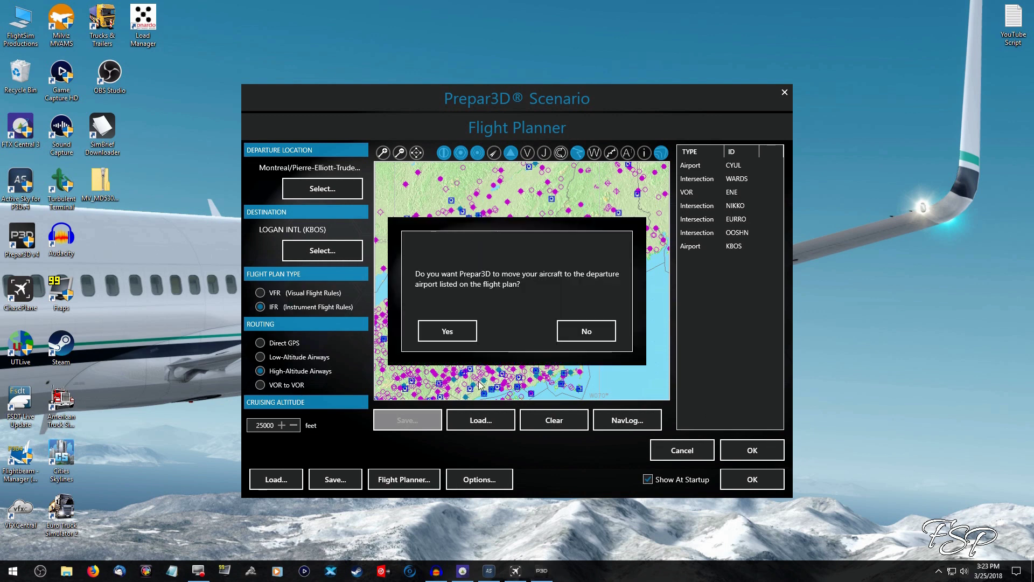
pyautogui.click(447, 330)
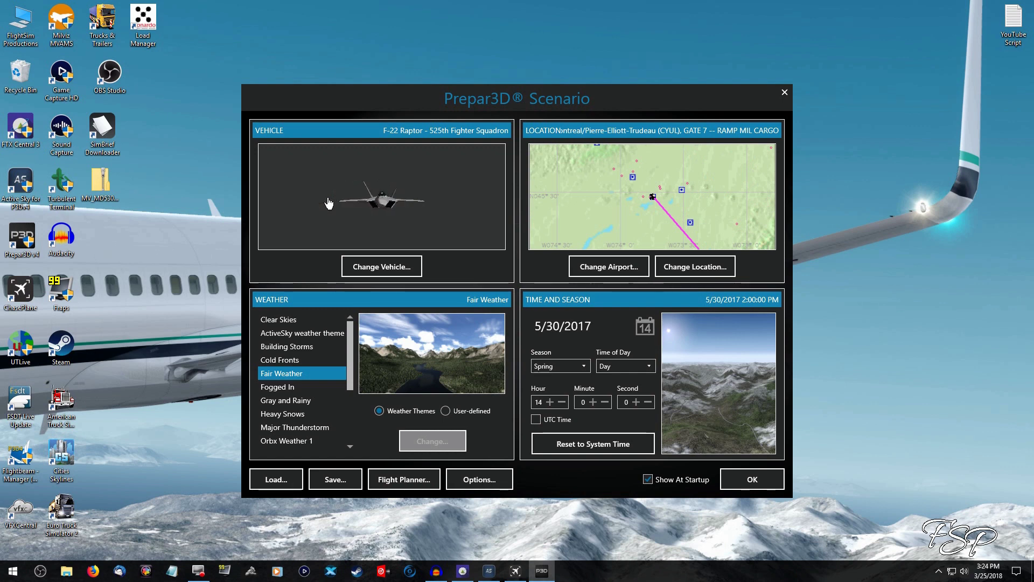
# Step: Switch the scenario aircraft to the Boeing 737-8CTNGX WestJet Winglets
pyautogui.click(364, 269)
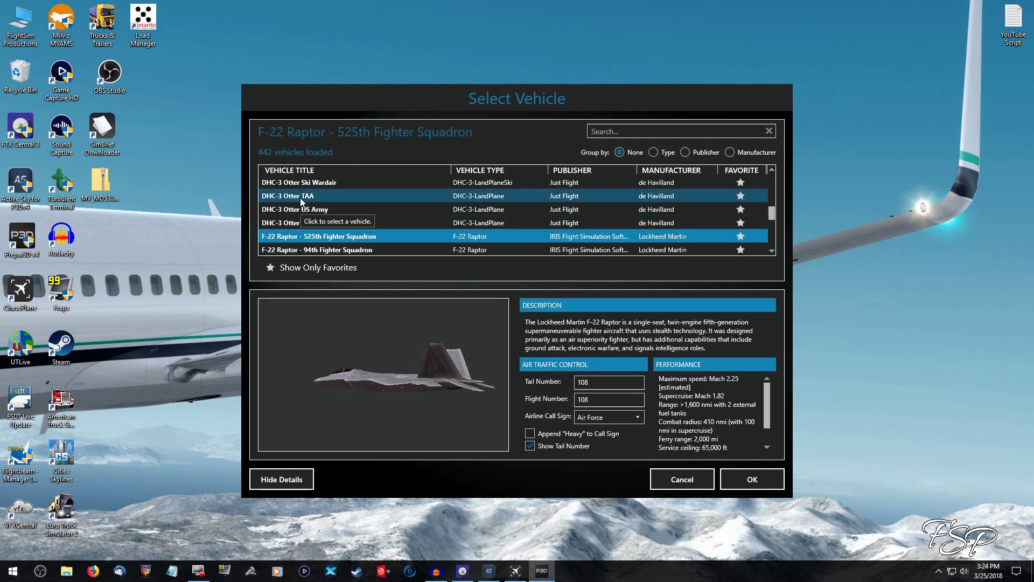
pyautogui.click(305, 197)
pyautogui.scroll(5, 315, 204)
pyautogui.scroll(1, 318, 208)
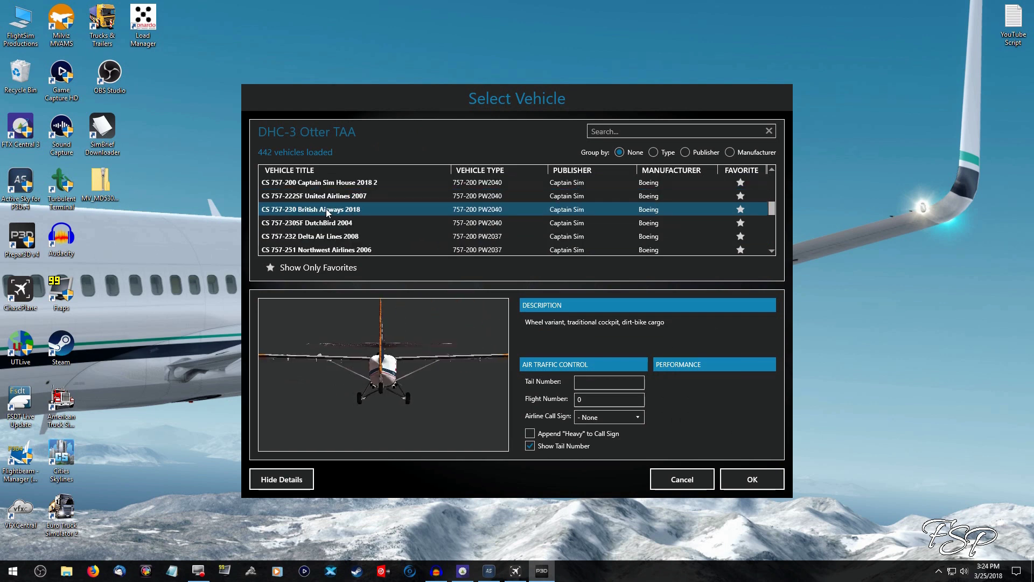
pyautogui.scroll(1, 330, 212)
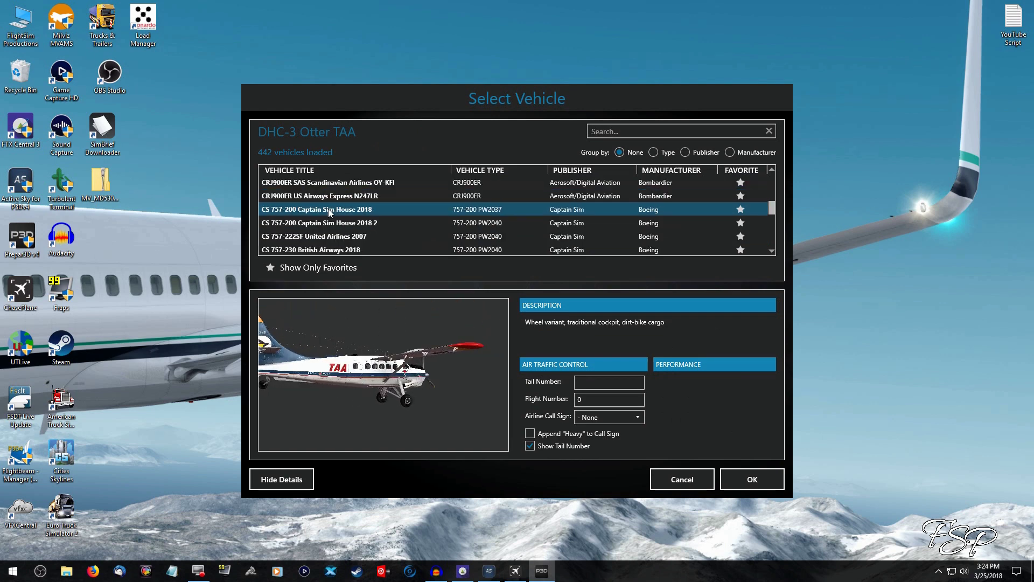
pyautogui.scroll(10, 331, 213)
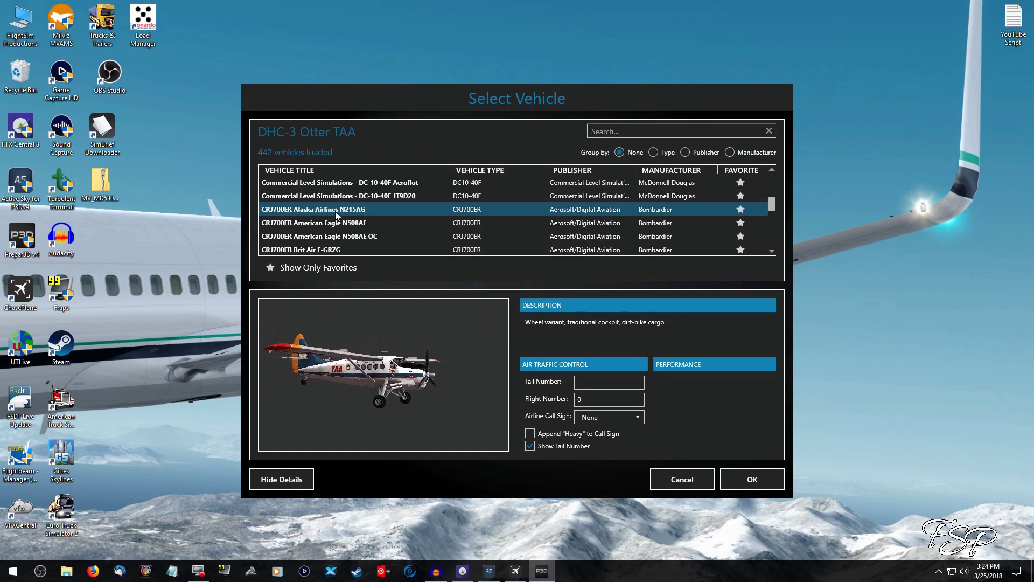
pyautogui.scroll(10, 336, 214)
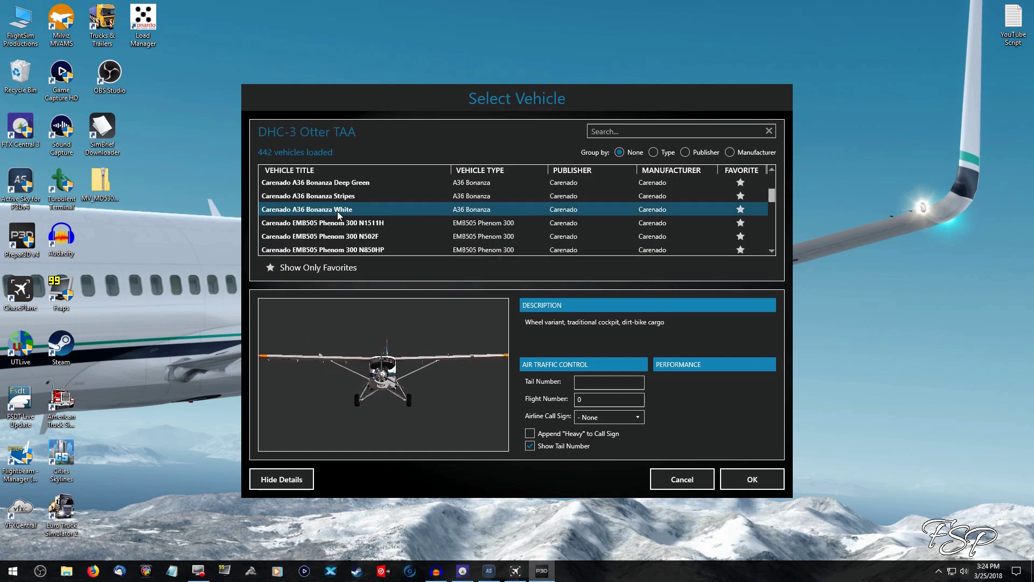
pyautogui.scroll(-10, 338, 213)
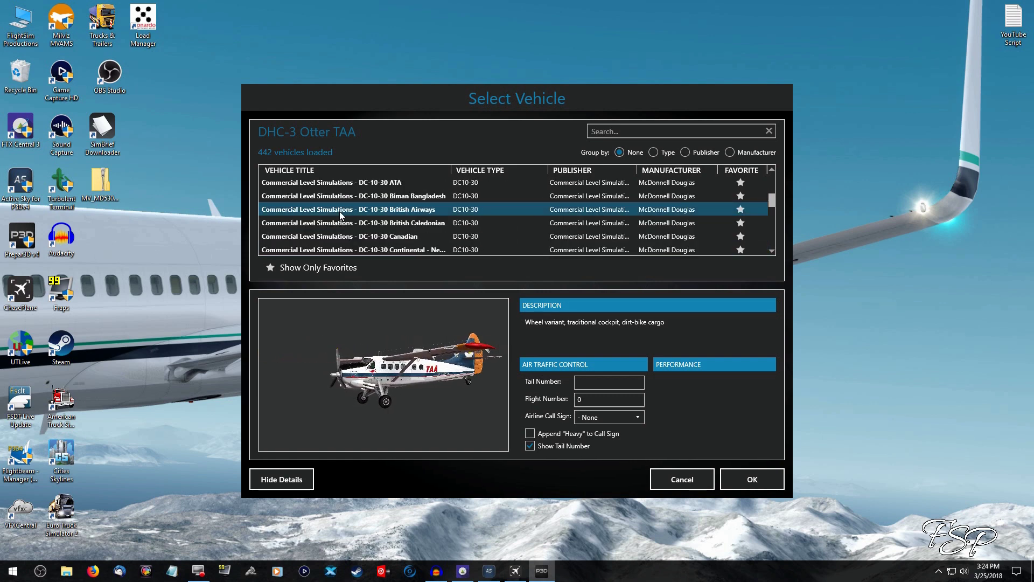
pyautogui.scroll(-8, 339, 214)
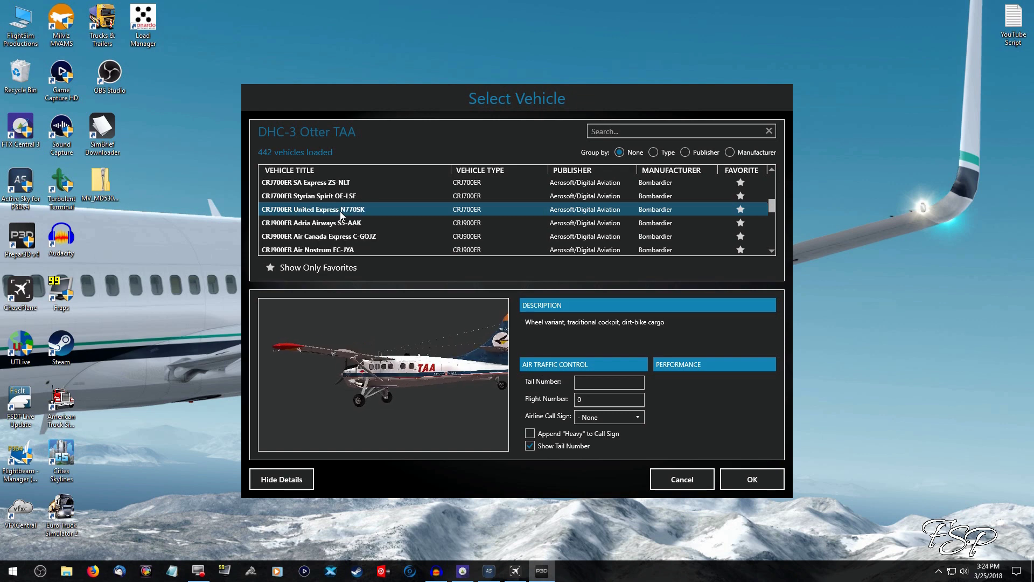
pyautogui.scroll(-3, 341, 214)
pyautogui.scroll(6, 344, 215)
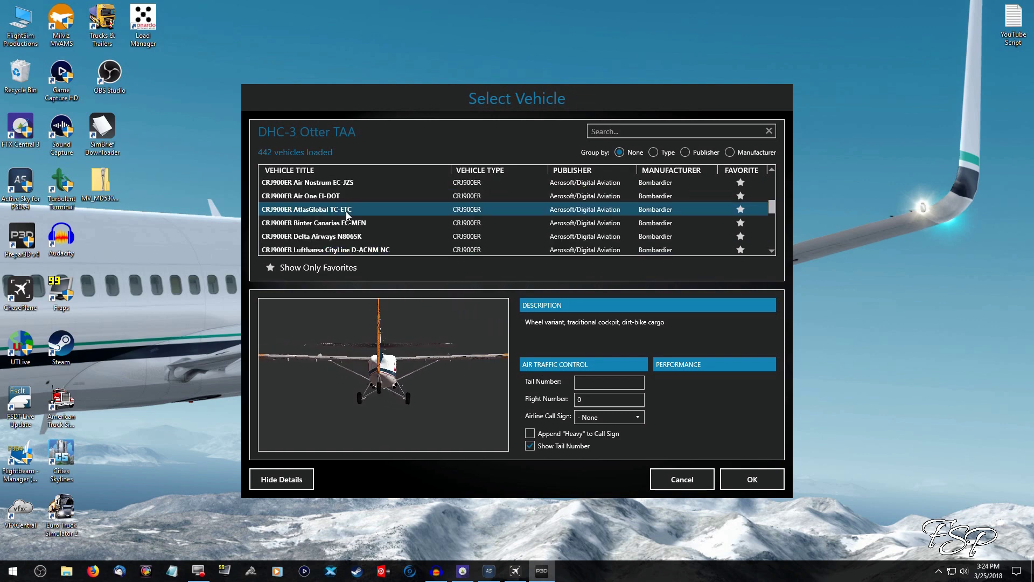
pyautogui.scroll(10, 346, 215)
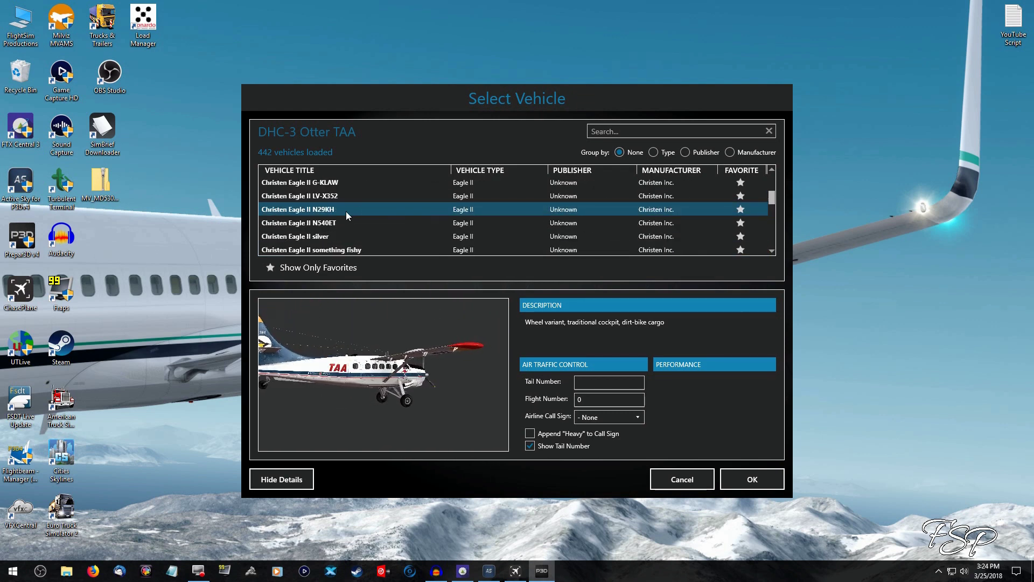
pyautogui.scroll(10, 347, 215)
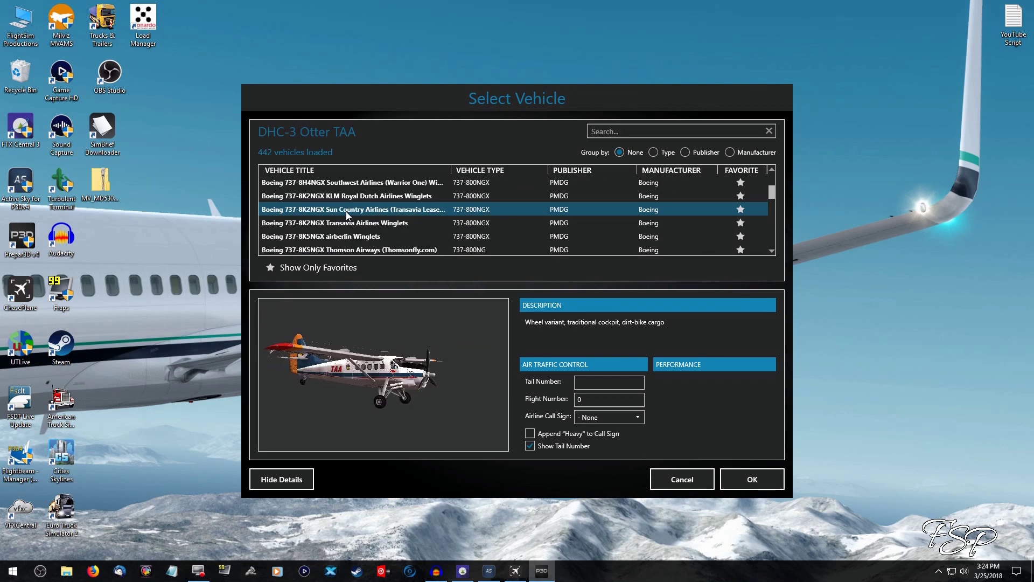
pyautogui.scroll(2, 347, 215)
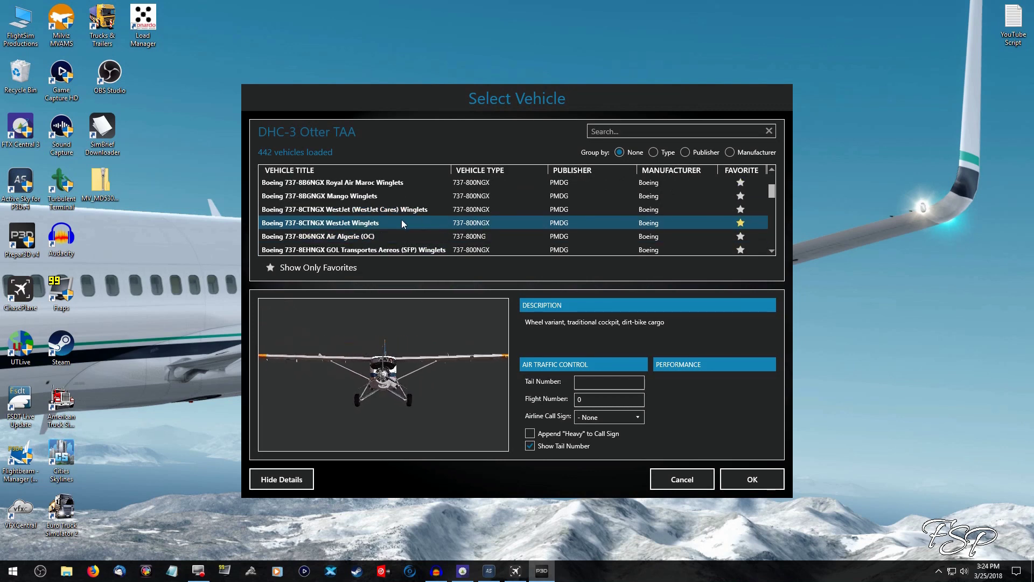
pyautogui.doubleClick(385, 224)
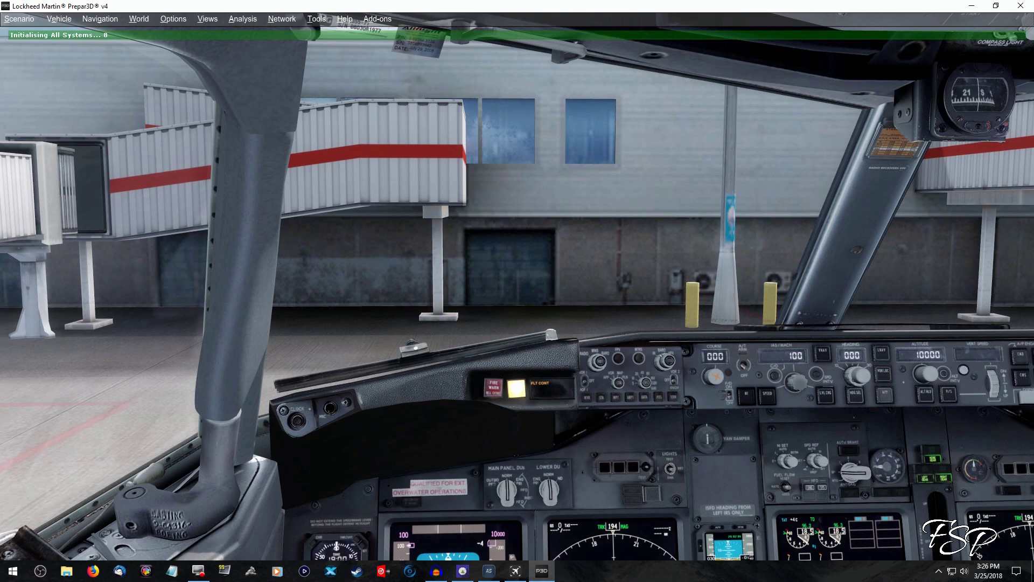
# Step: Open the ATC menu, showing Montreal Clearance 125.600 and Dorval ATIS 127.500
pyautogui.press('`')
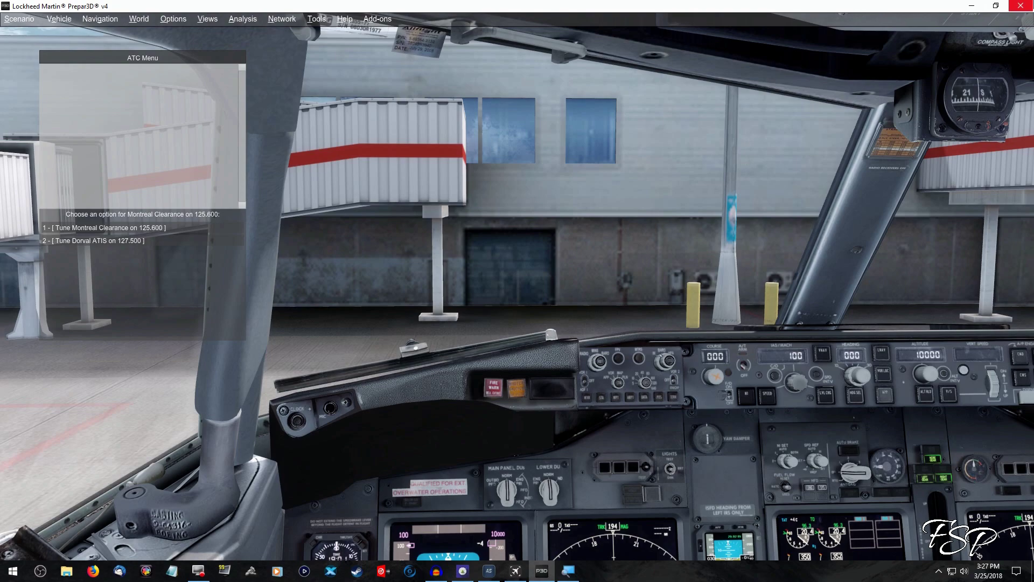
# Step: Close Prepar3D v4 and confirm exiting the simulator
pyautogui.click(1020, 6)
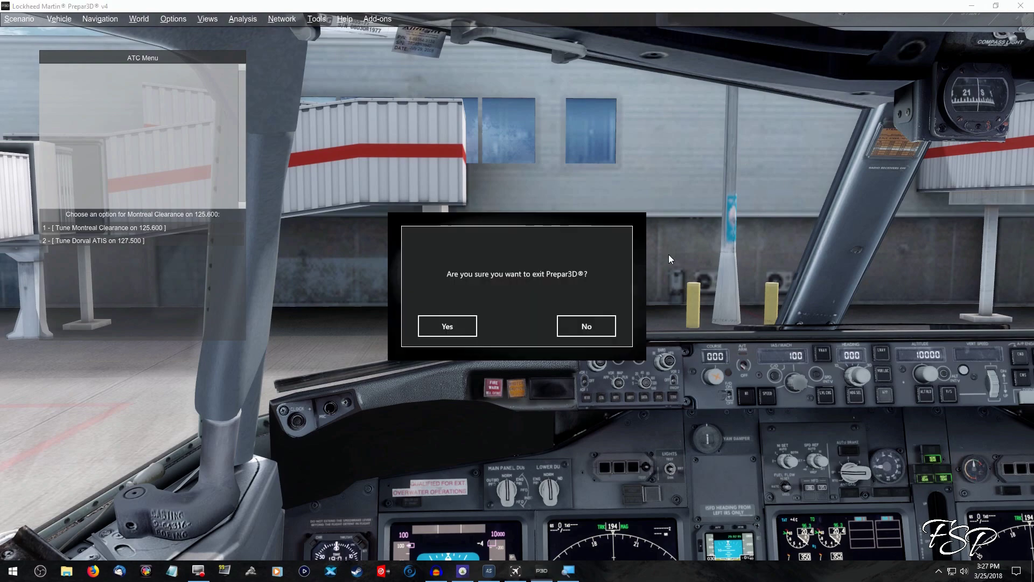
pyautogui.click(448, 331)
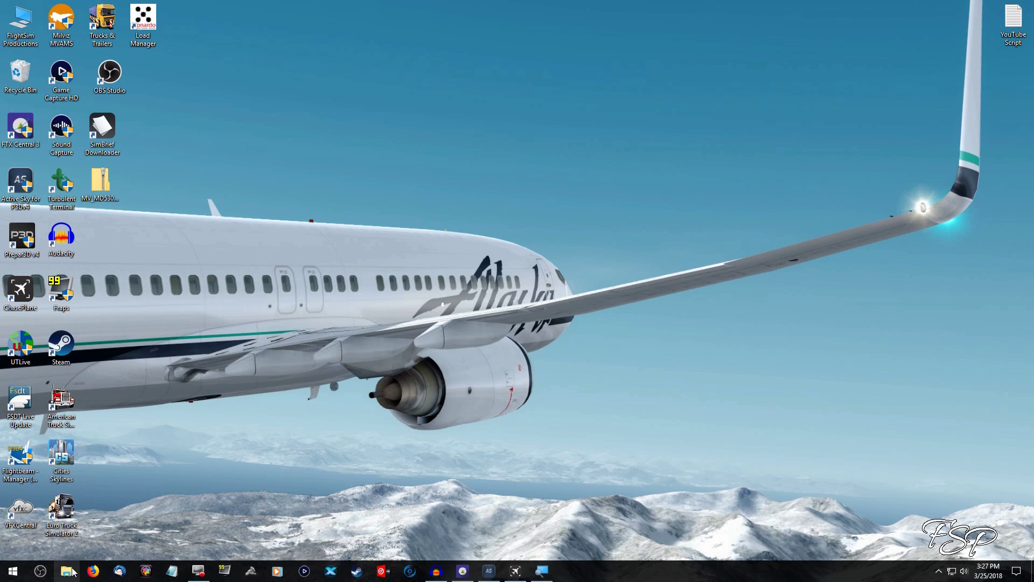
# Step: Open File Explorer and navigate to %appdata% (the Roaming folder)
pyautogui.click(67, 573)
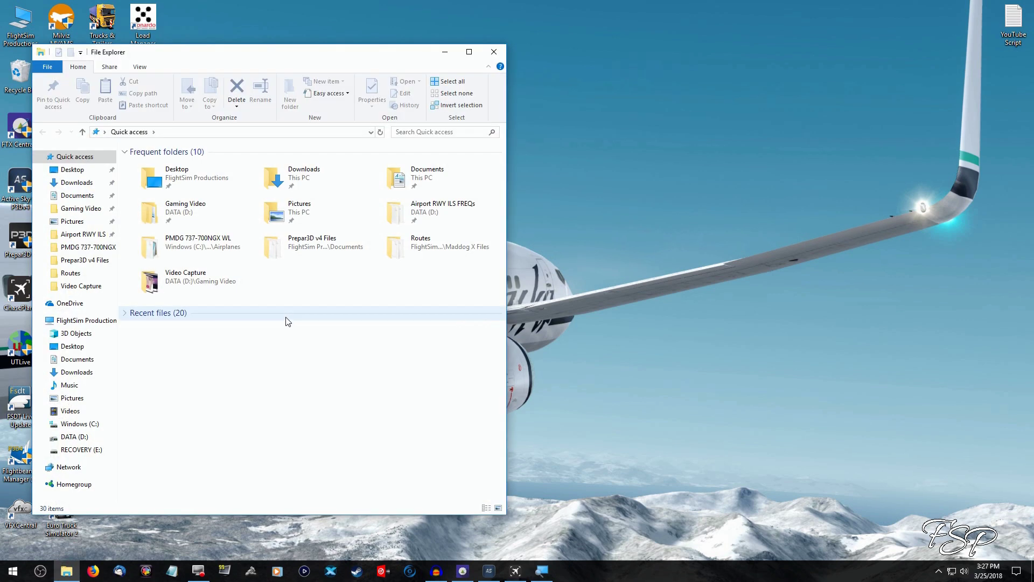
pyautogui.click(204, 132)
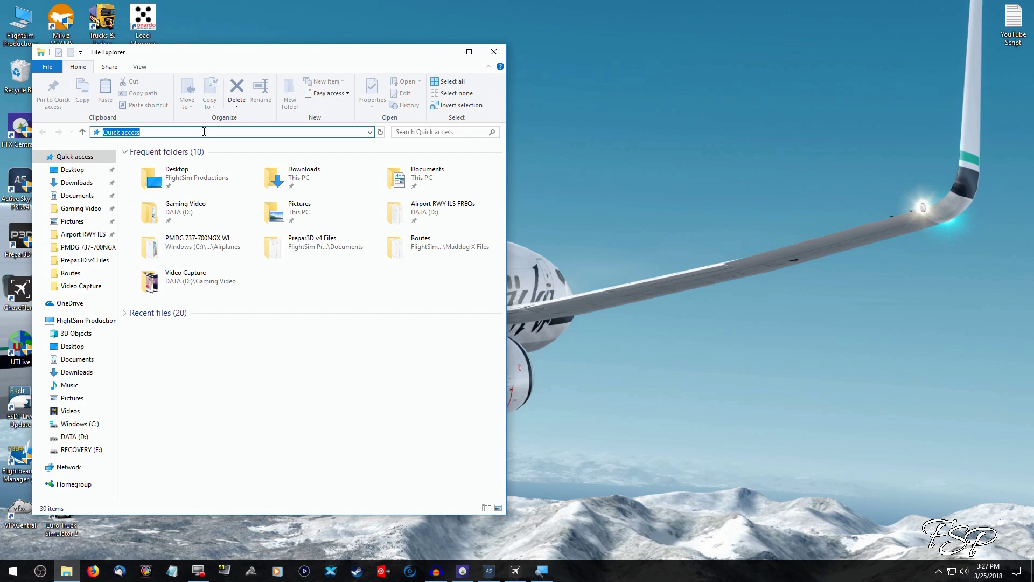
pyautogui.write('%')
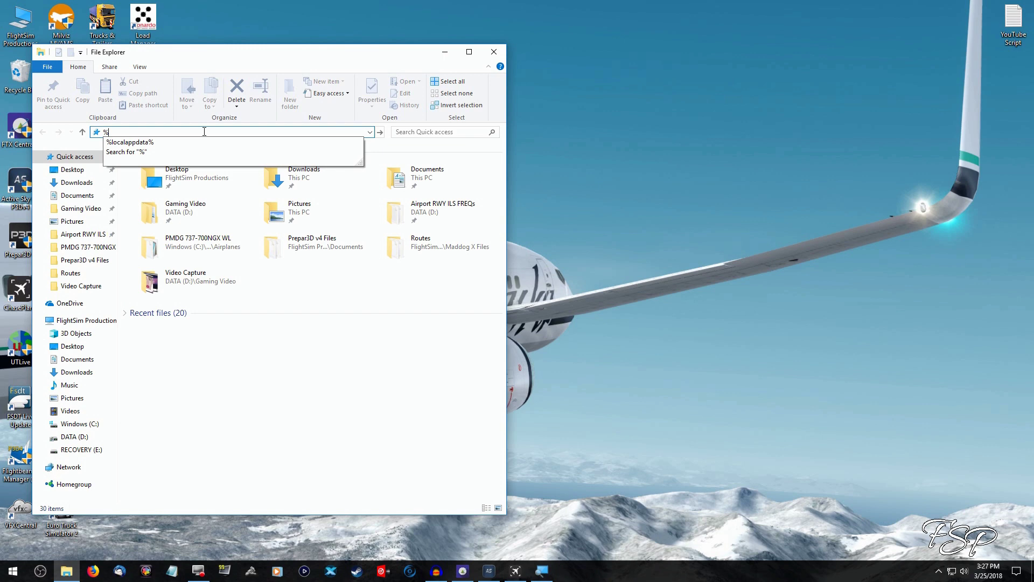
pyautogui.write('appdata')
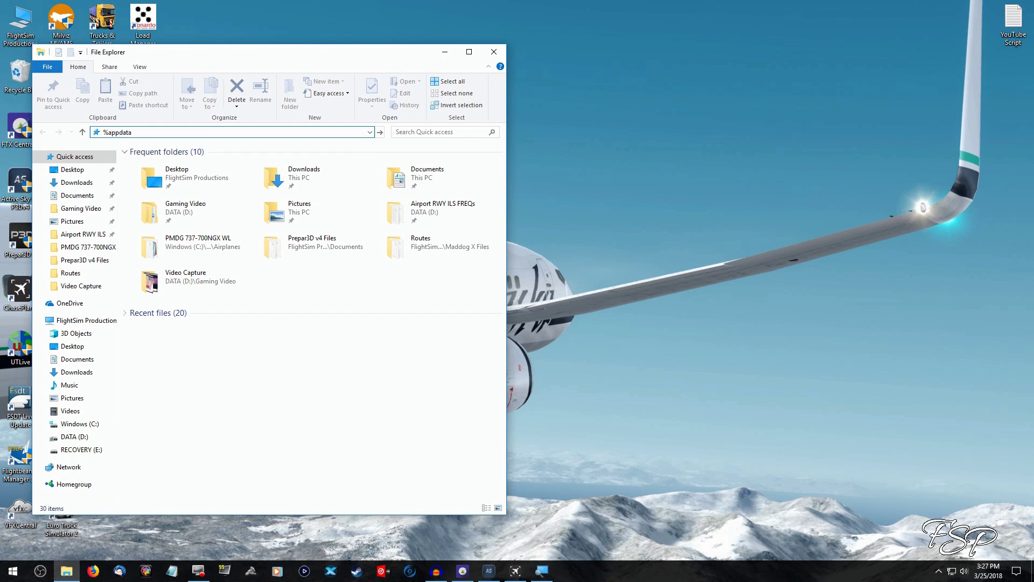
pyautogui.write('%')
pyautogui.press('Return')
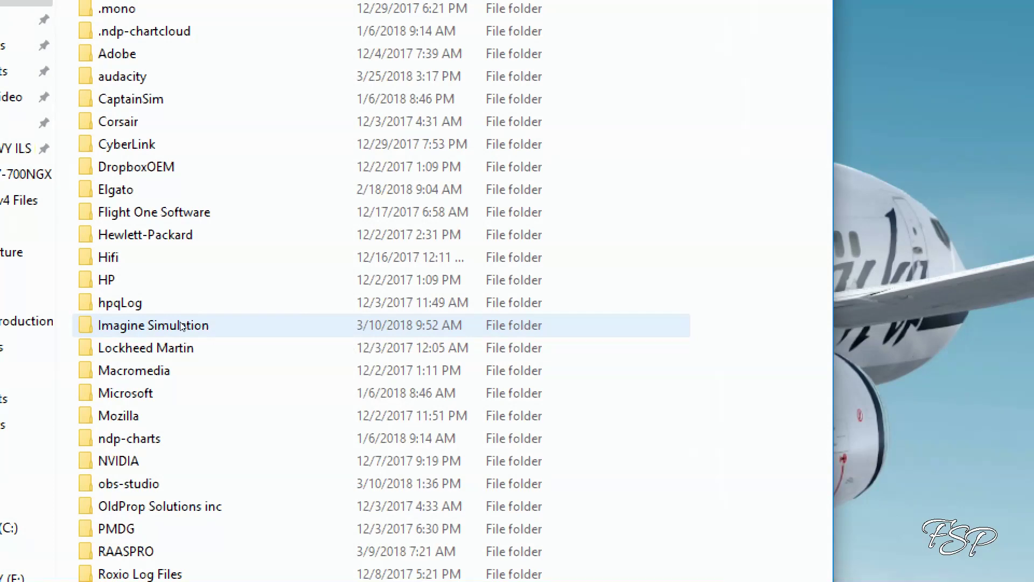
# Step: Go into Lockheed Martin\Prepar3D v4 and move the selection down to Prepar3D.cfg
pyautogui.doubleClick(142, 340)
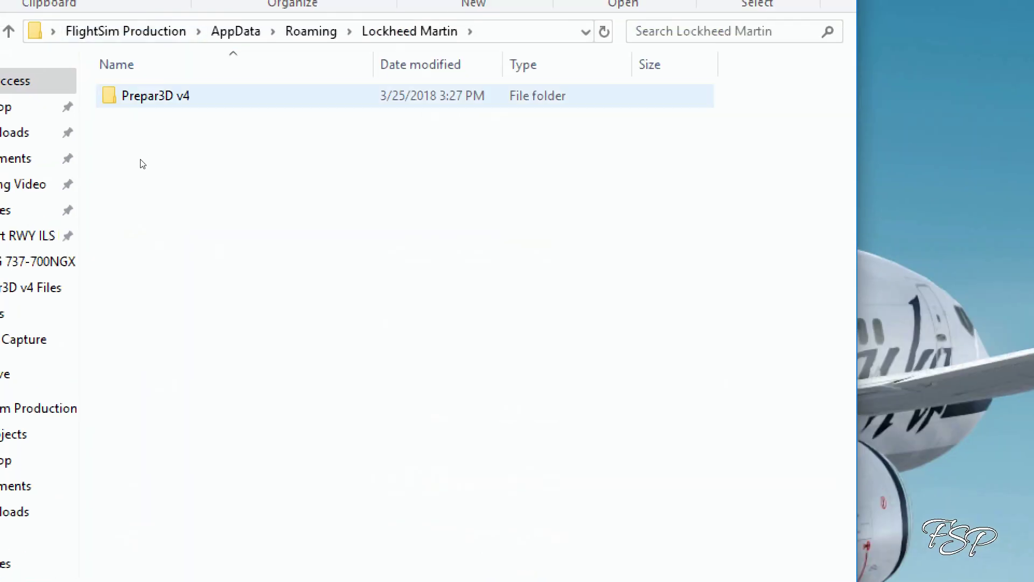
pyautogui.press('Return')
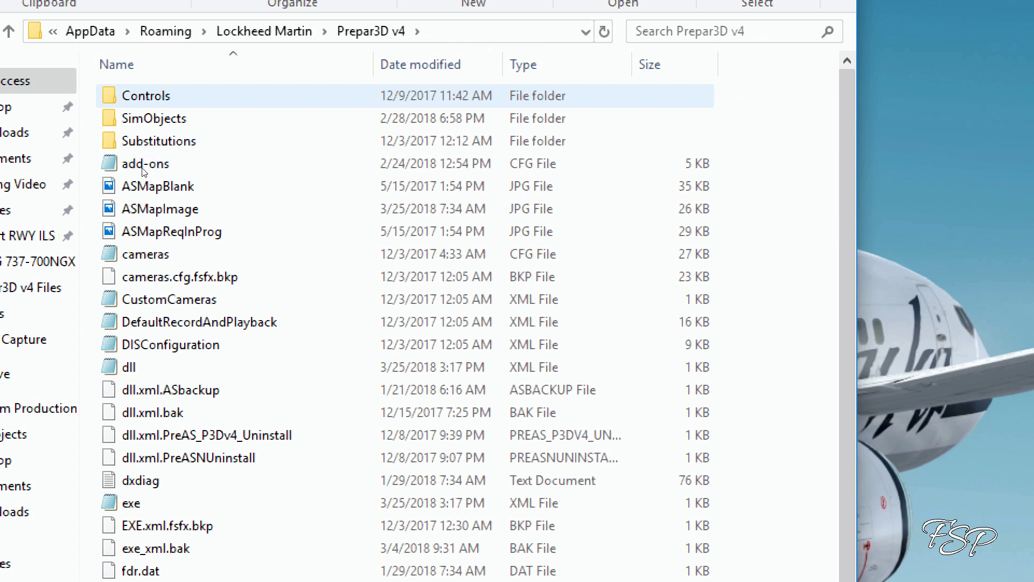
pyautogui.press('Down')
pyautogui.press('Down')
pyautogui.press('Down')
pyautogui.press('Down')
pyautogui.press('Down')
pyautogui.press('Down')
pyautogui.press('Down')
pyautogui.press('Down')
pyautogui.press('Down')
pyautogui.press('Down')
pyautogui.press('Down')
pyautogui.press('Down')
pyautogui.press('Down')
pyautogui.press('Down')
pyautogui.press('Down')
pyautogui.press('Down')
pyautogui.press('Down')
pyautogui.press('Down')
pyautogui.press('Down')
pyautogui.press('Down')
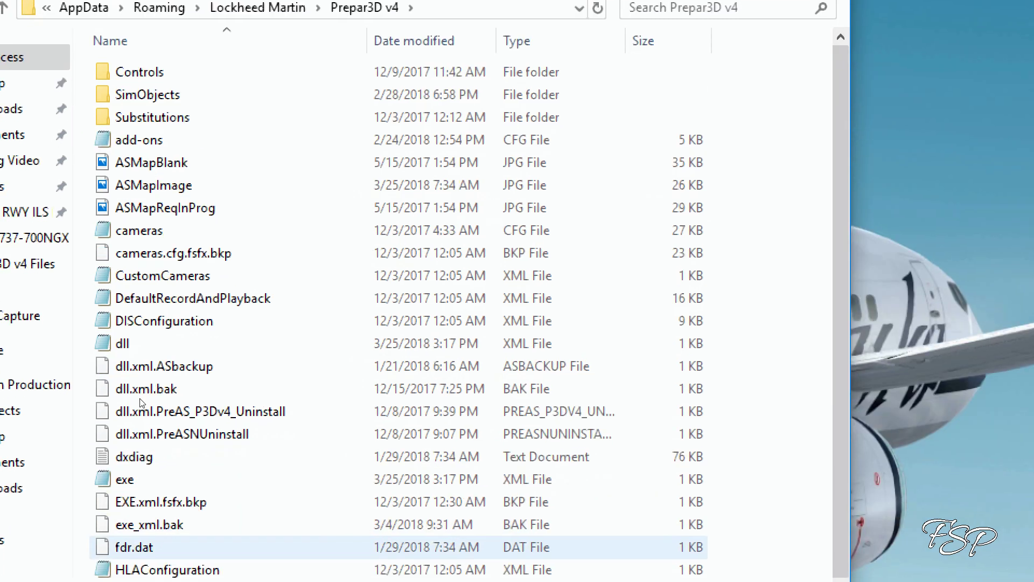
pyautogui.press('Down')
pyautogui.press('Down')
pyautogui.press('Down')
pyautogui.press('Down')
pyautogui.press('Down')
pyautogui.press('Down')
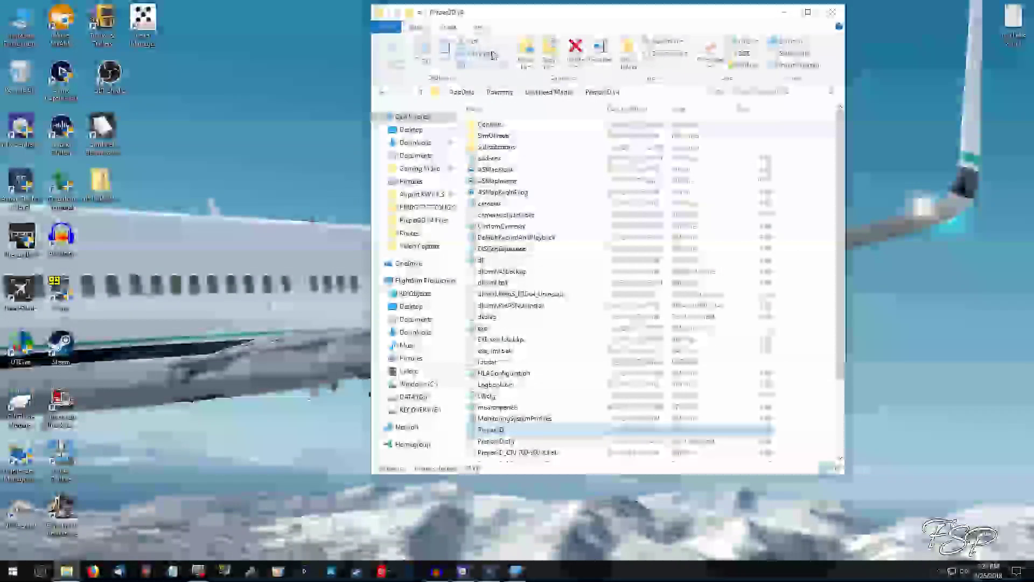
# Step: Move Prepar3D.cfg onto the desktop and relaunch Prepar3D v4 from its desktop shortcut
pyautogui.click(481, 430)
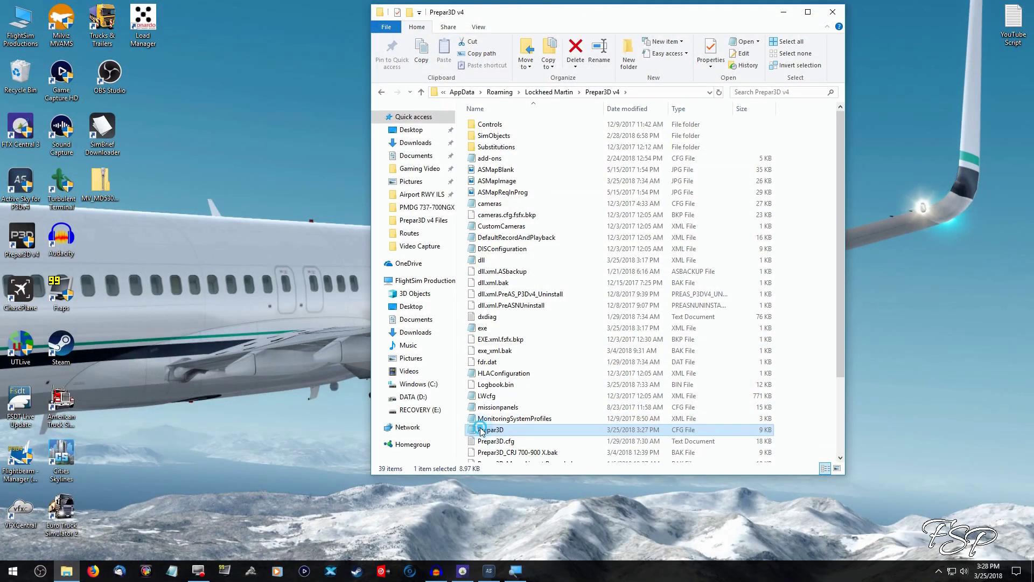
pyautogui.moveTo(481, 430); pyautogui.dragTo(234, 399)
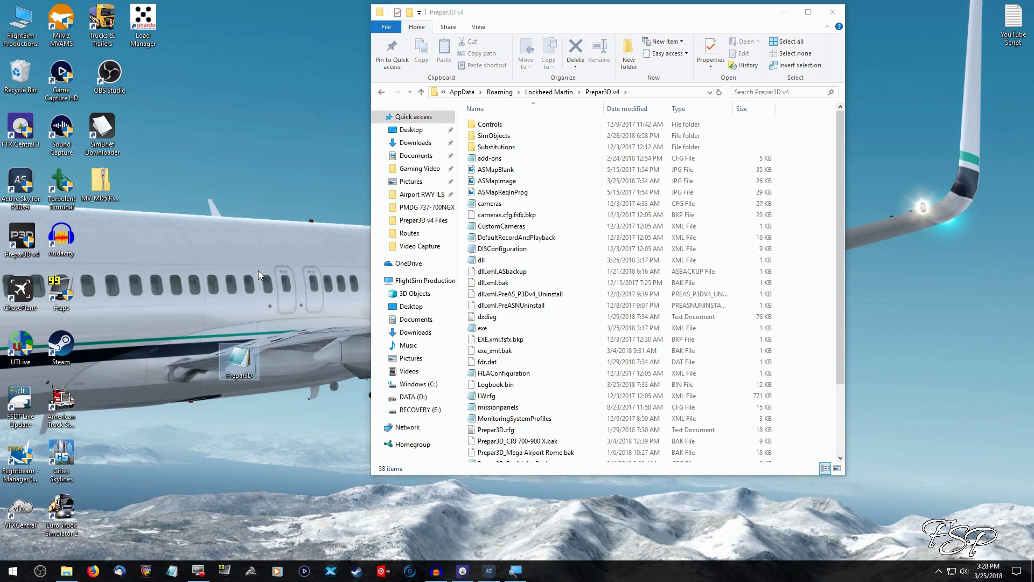
pyautogui.click(253, 161)
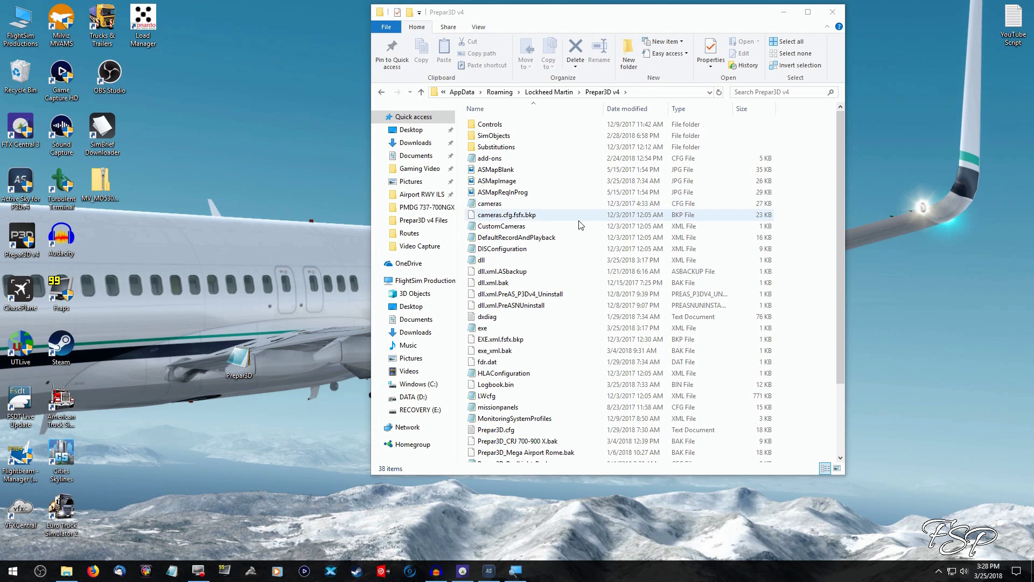
pyautogui.click(27, 251)
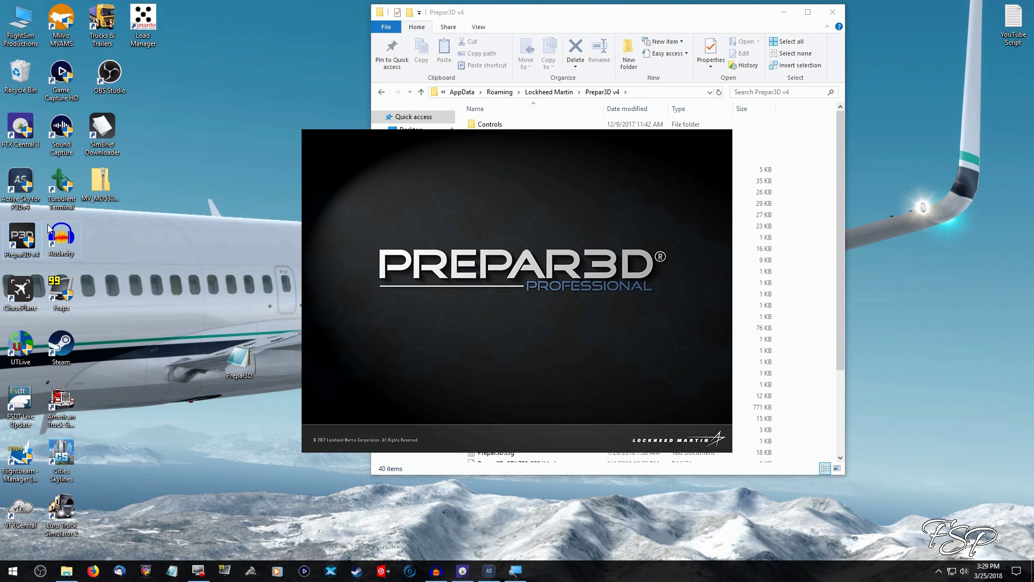
# Step: Put the desktop Prepar3D.cfg back in the Prepar3D v4 folder, replacing the rebuilt one
pyautogui.moveTo(238, 357); pyautogui.dragTo(558, 351)
pyautogui.click(218, 200)
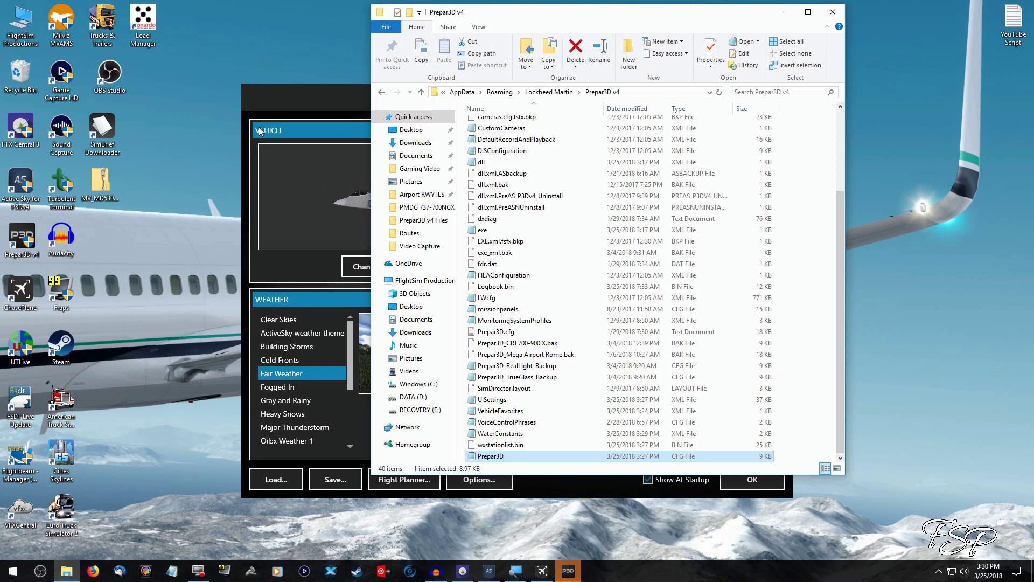
pyautogui.click(349, 99)
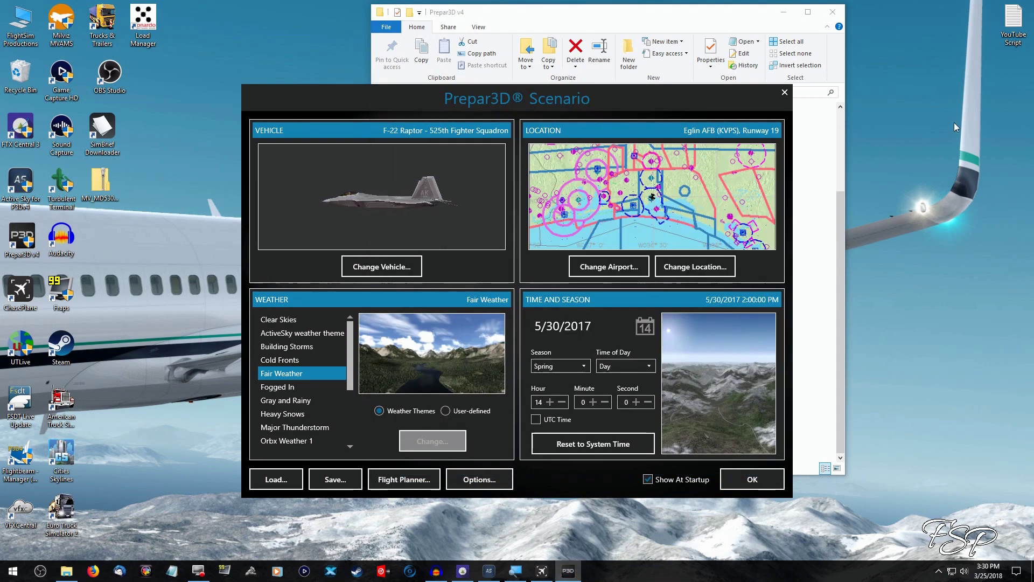